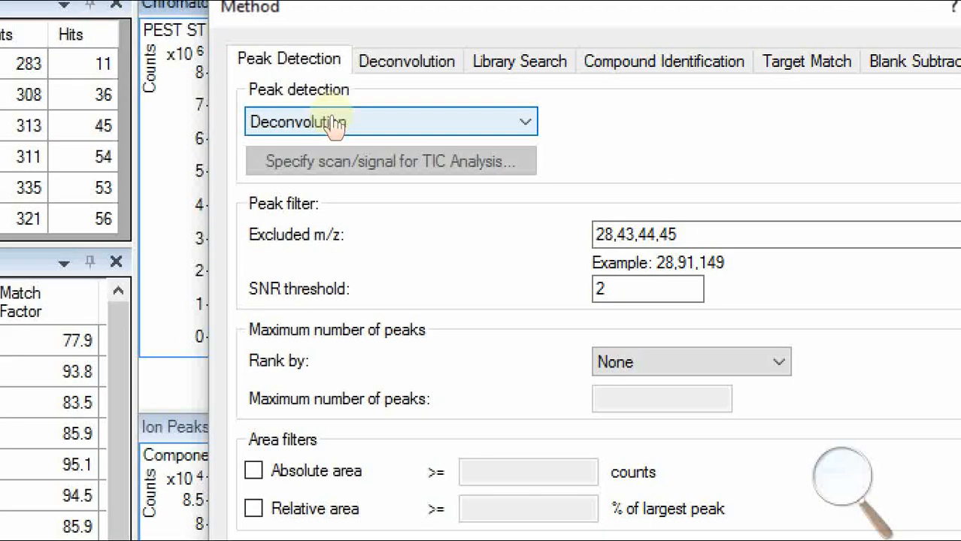
Set the peak detection to TIC Analysis and open its scan/signal settings
scroll(334, 124, down, 1)
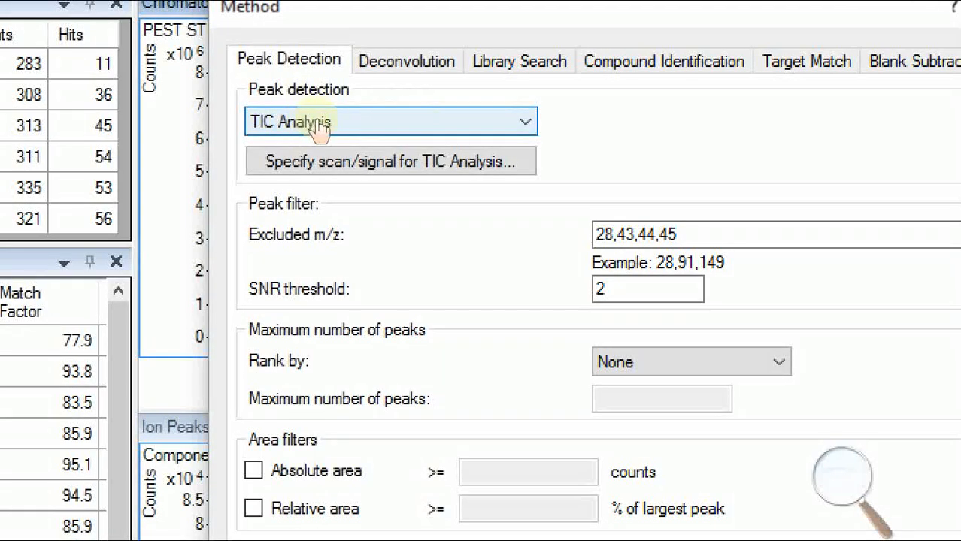
click(430, 127)
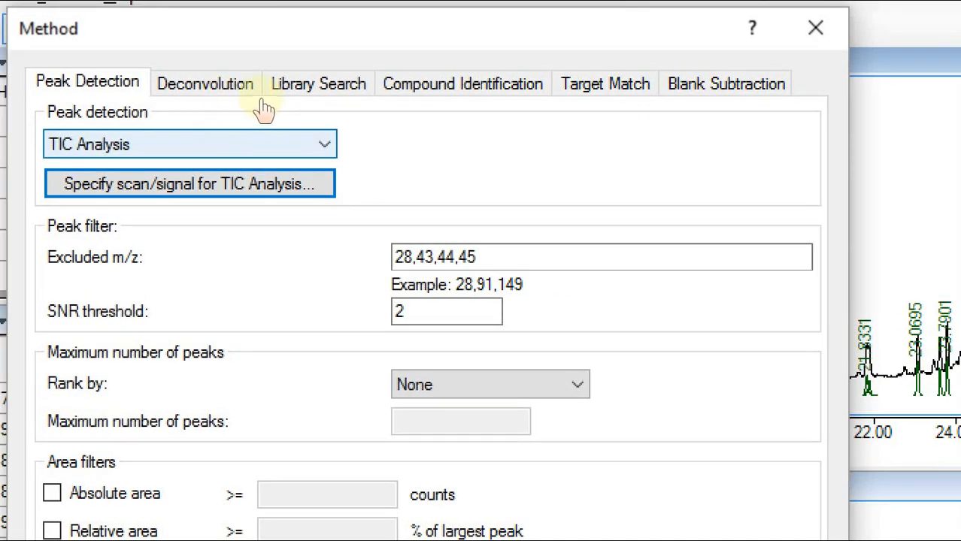
click(190, 183)
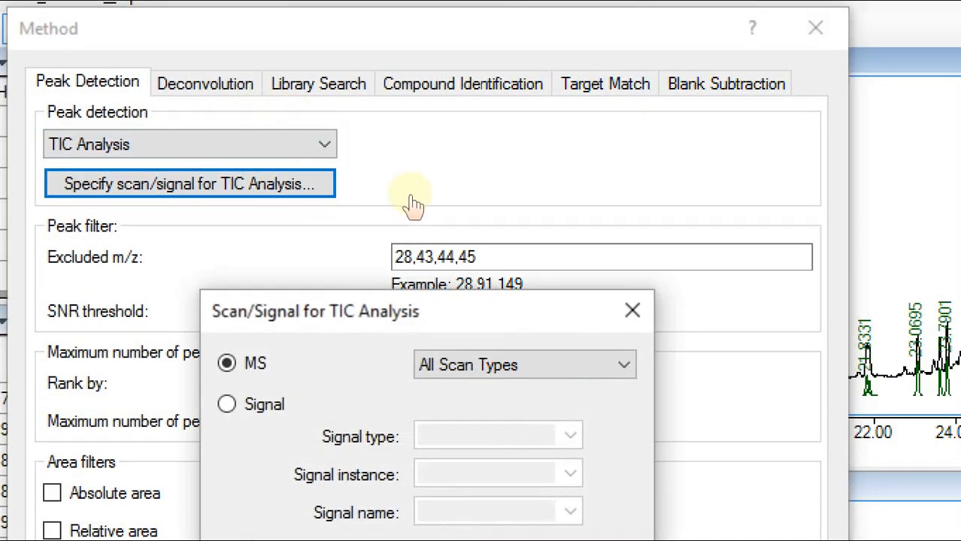
drag(327, 304, 500, 72)
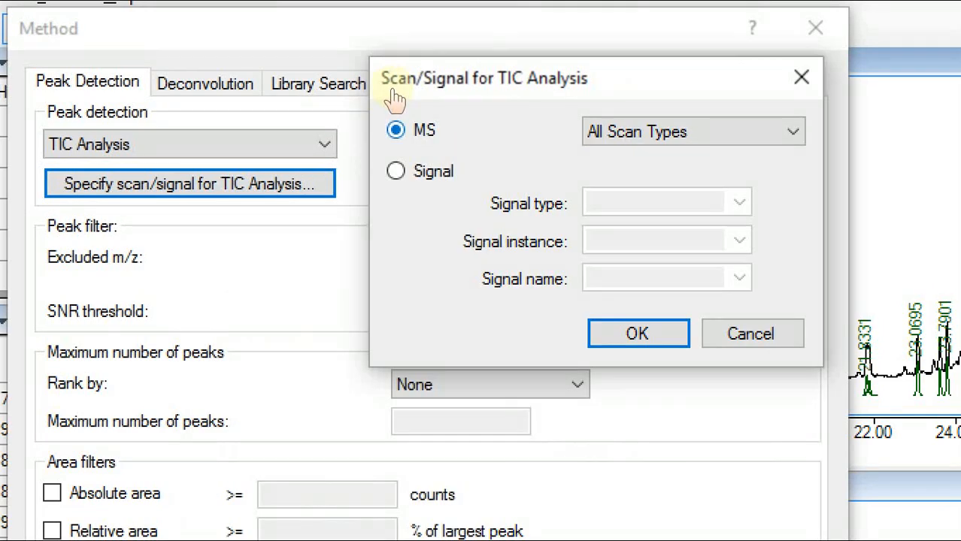
Examine the MS scan types available for TIC analysis
click(607, 131)
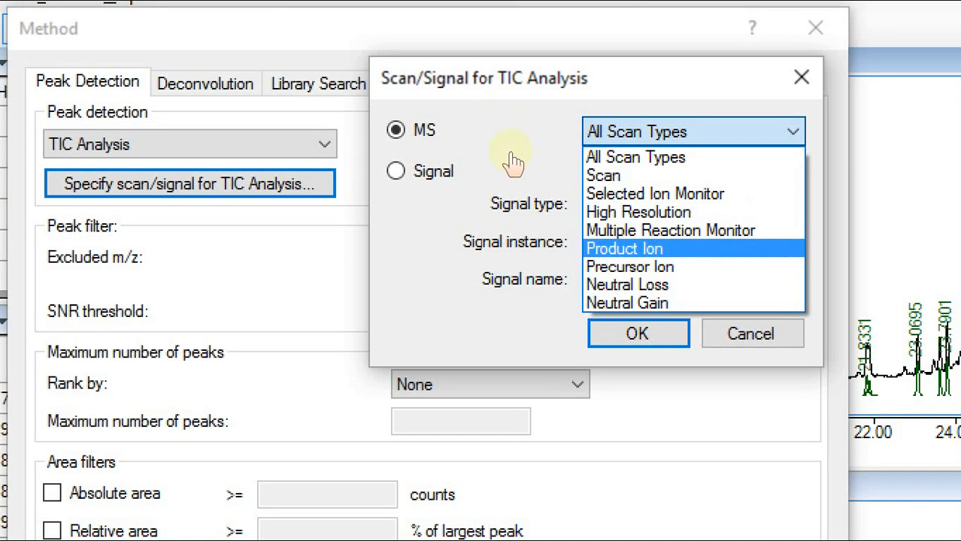
key(Down)
key(Down)
key(Down)
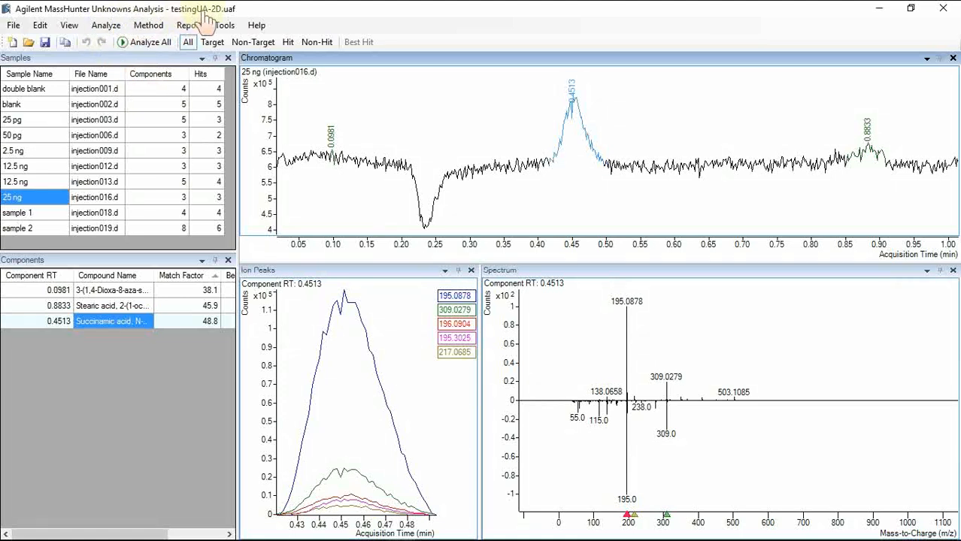
Open the scan/signal settings for TIC analysis in the testingUA-2D method and use Signal as the source instead of MS
click(148, 25)
click(166, 42)
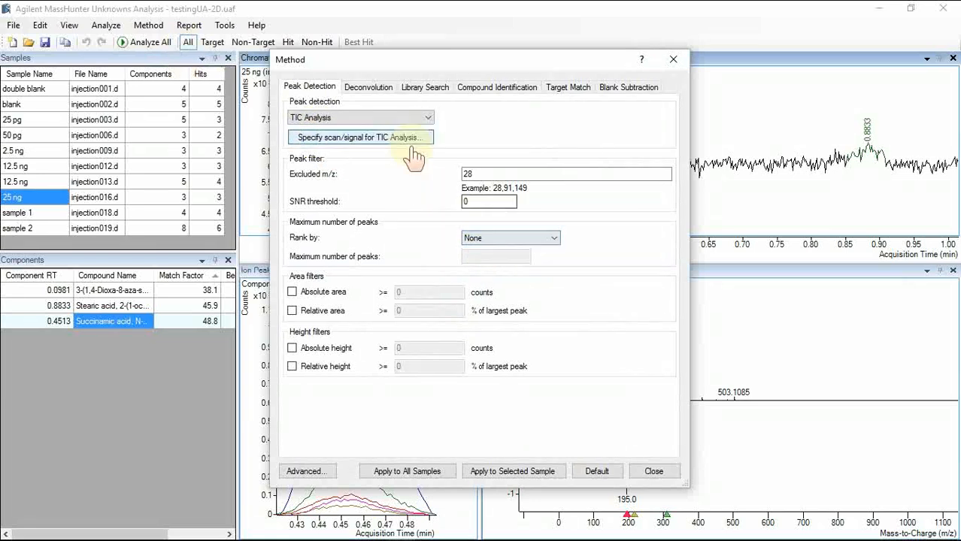
click(360, 138)
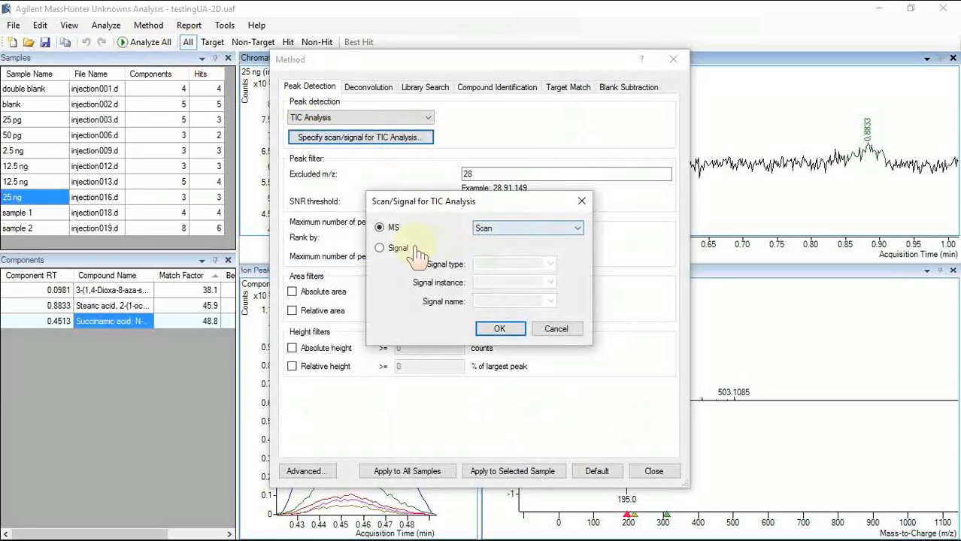
click(380, 249)
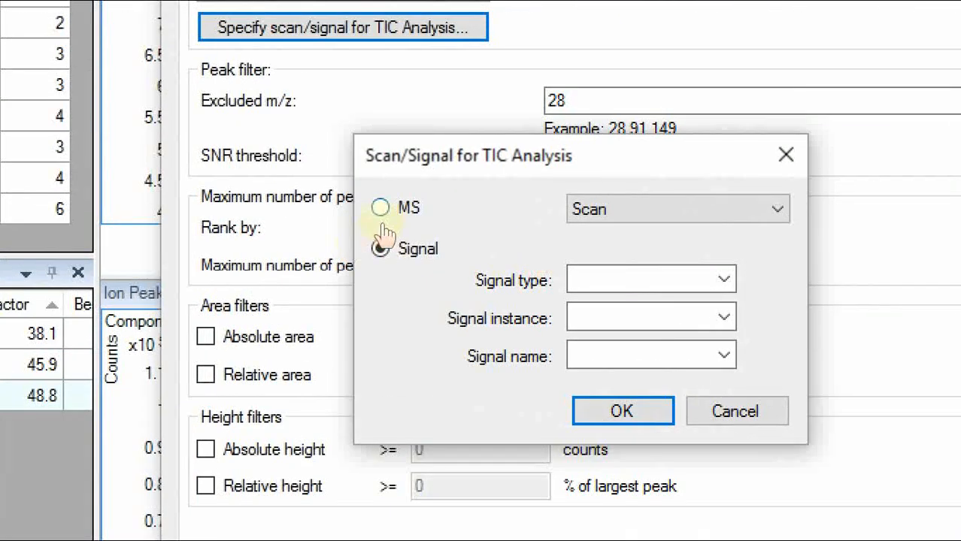
Set the signal type to DAD, the signal instance to 1 and the signal name to A, and accept the settings
click(572, 276)
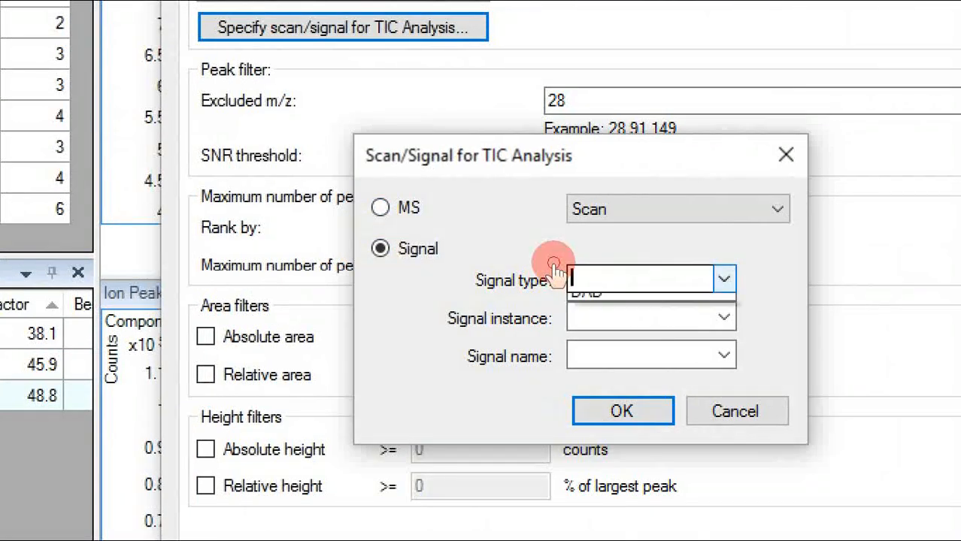
key(Return)
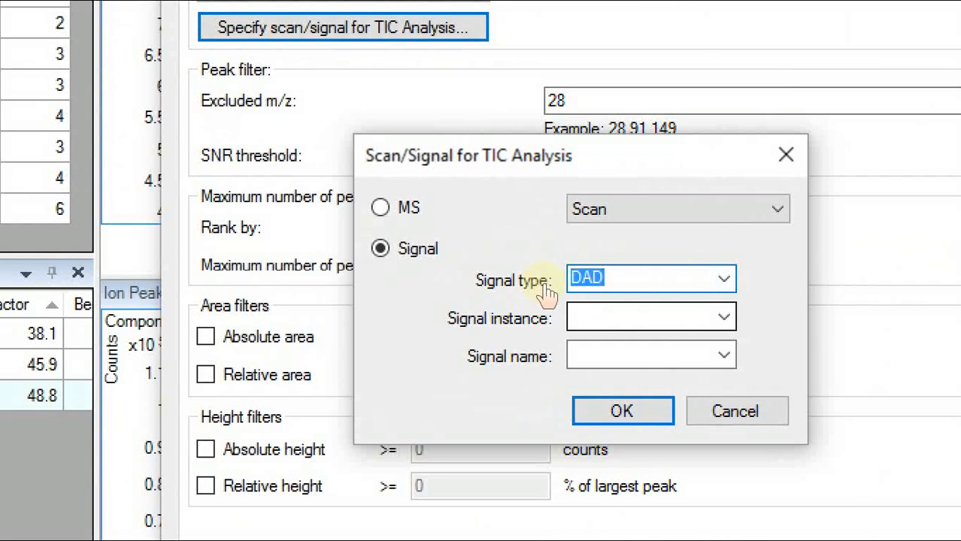
key(Tab)
key(Down)
key(Return)
key(Tab)
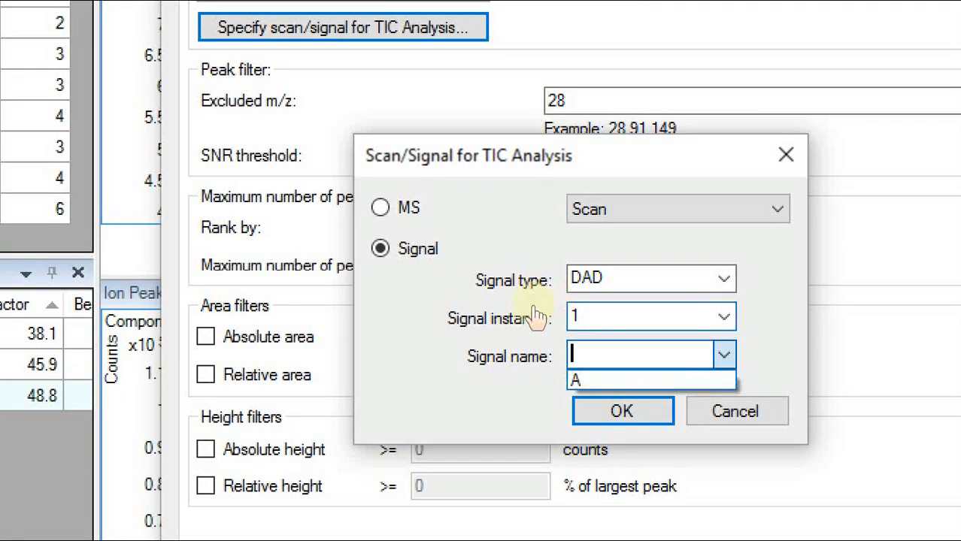
key(Down)
key(Return)
key(Return)
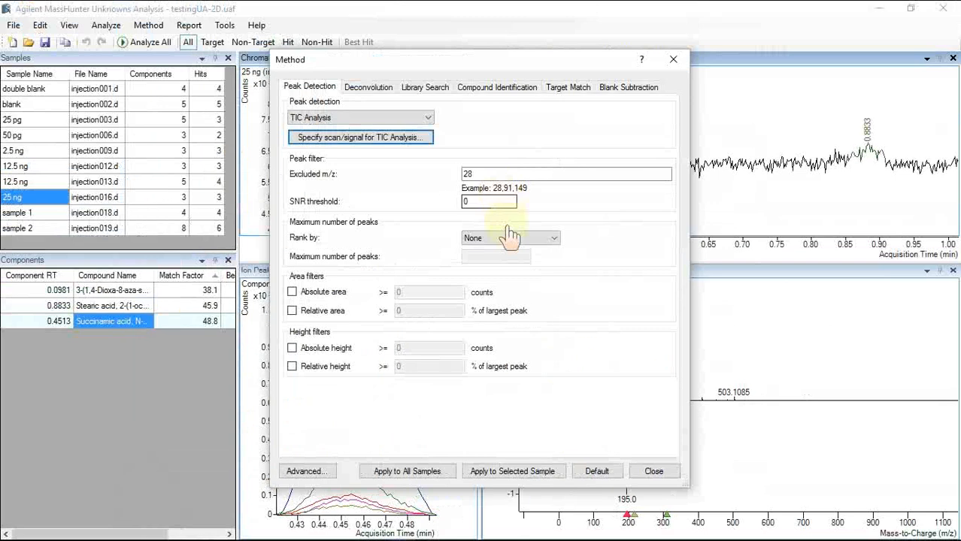
Apply the method to all samples, close it and run the analysis on all samples
click(454, 471)
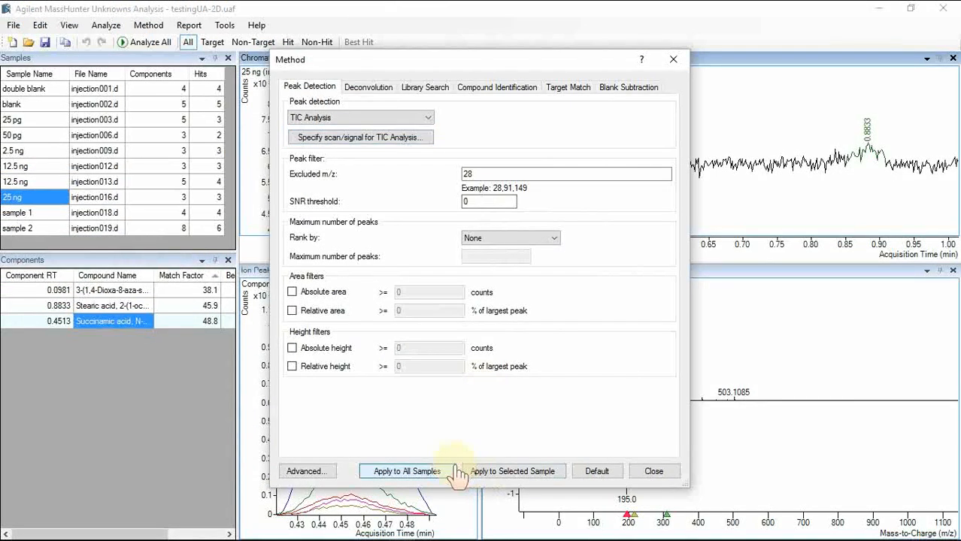
click(654, 472)
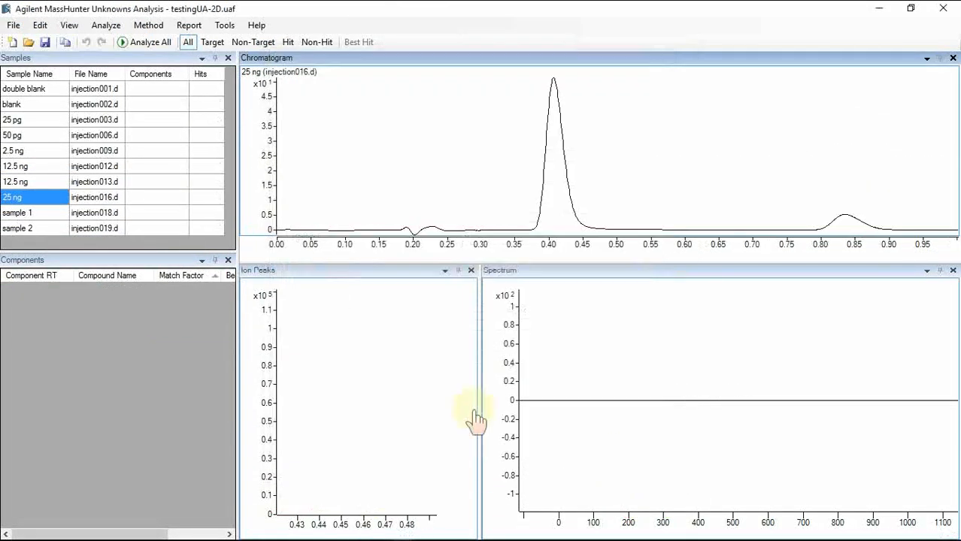
click(142, 42)
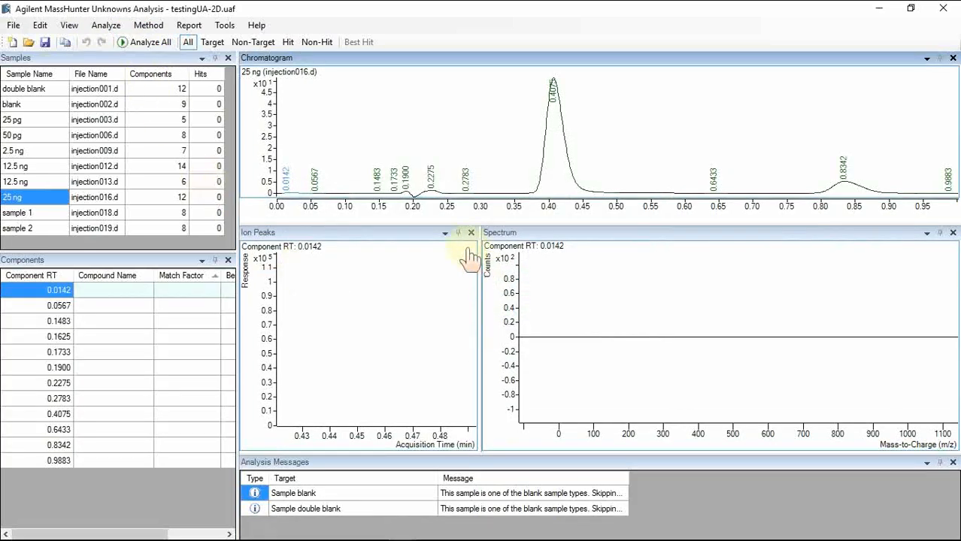
Close the Ion Peaks, Spectrum and Analysis Messages panes to enlarge the chromatogram
click(470, 233)
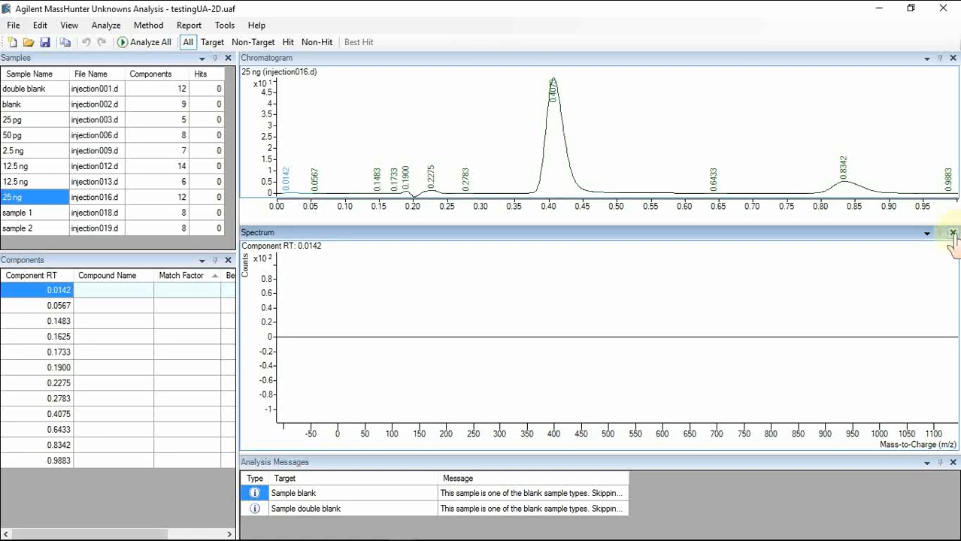
click(951, 233)
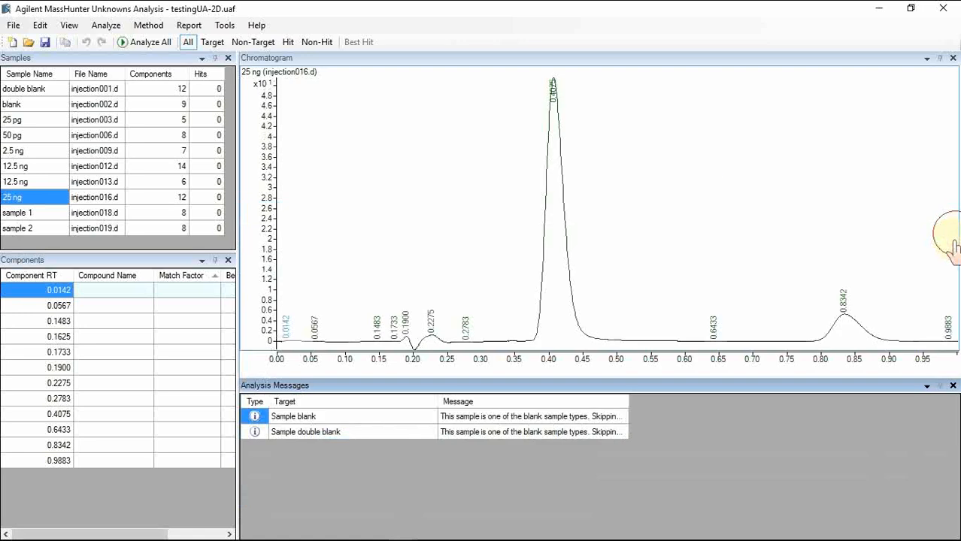
click(952, 386)
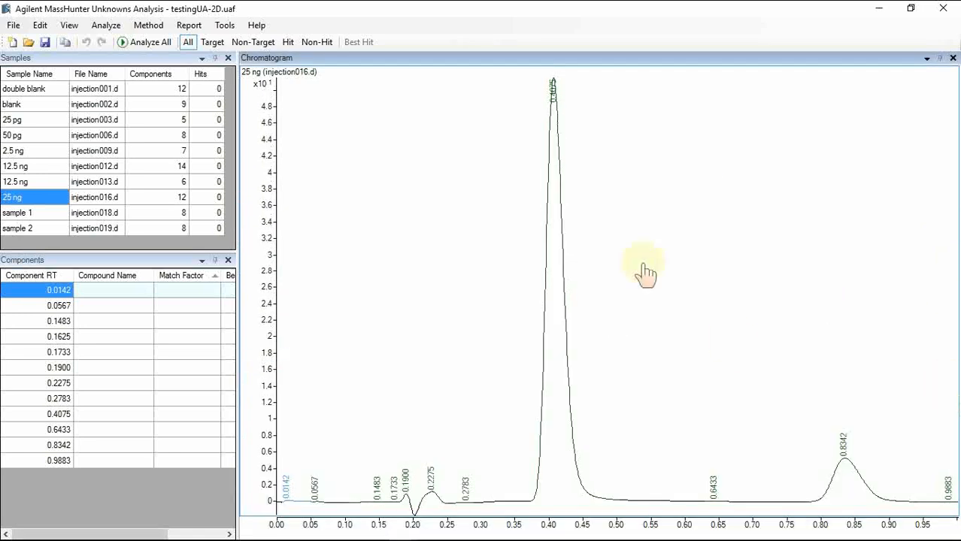
View the components at retention times 0.2275, 0.2783 and 0.4075 in the chromatogram of the 25 ng sample
click(54, 401)
click(57, 383)
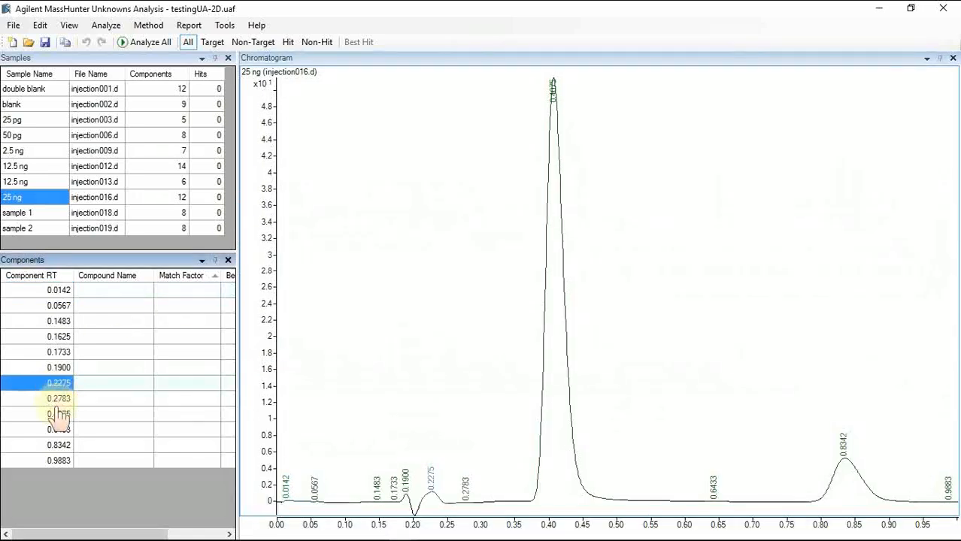
click(57, 402)
click(58, 413)
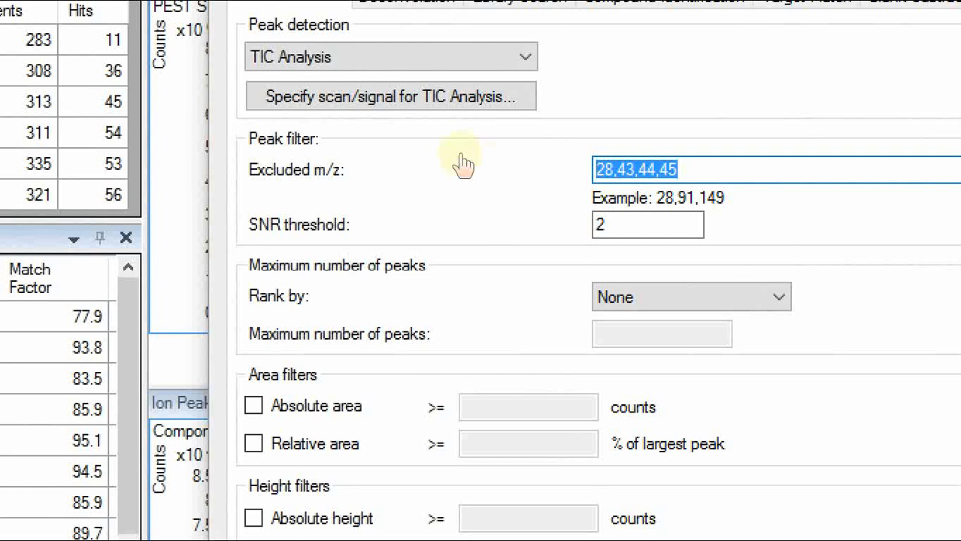
Add 46 to the excluded m/z values of the peak filter
click(506, 166)
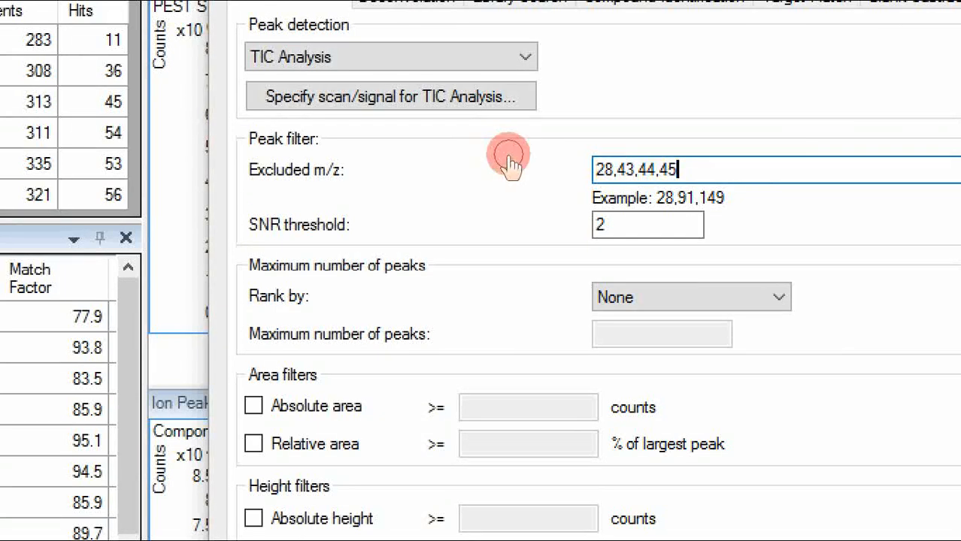
text(,46)
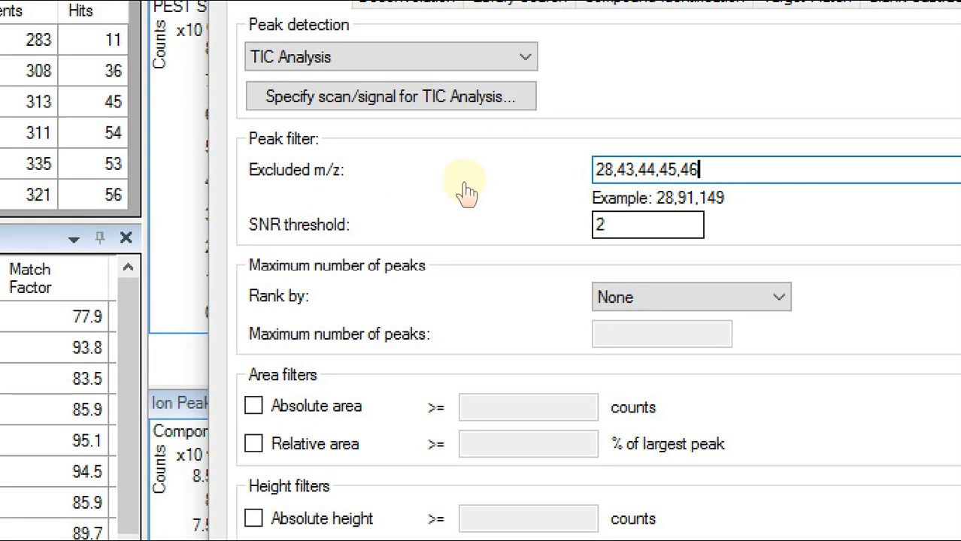
Examine the ranking options for the maximum number of peaks
click(774, 297)
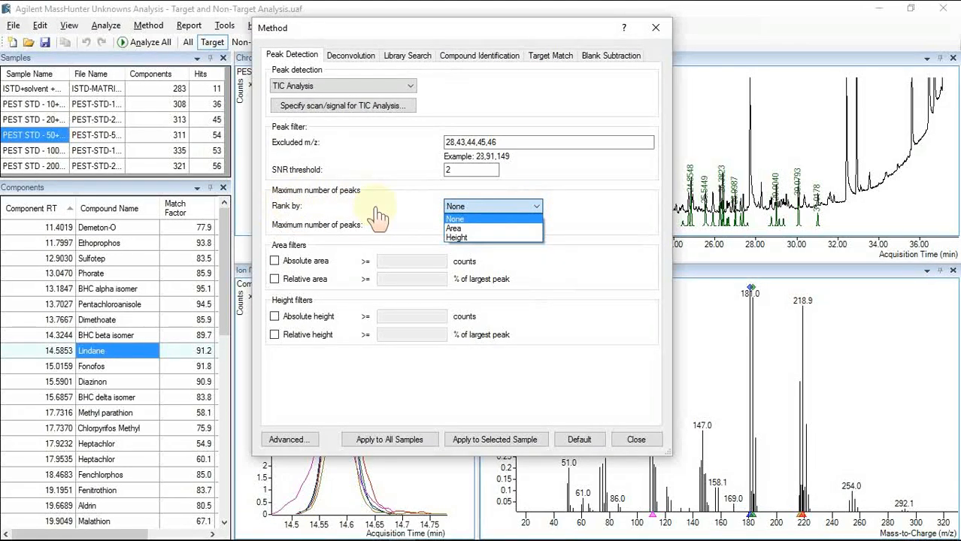
click(455, 228)
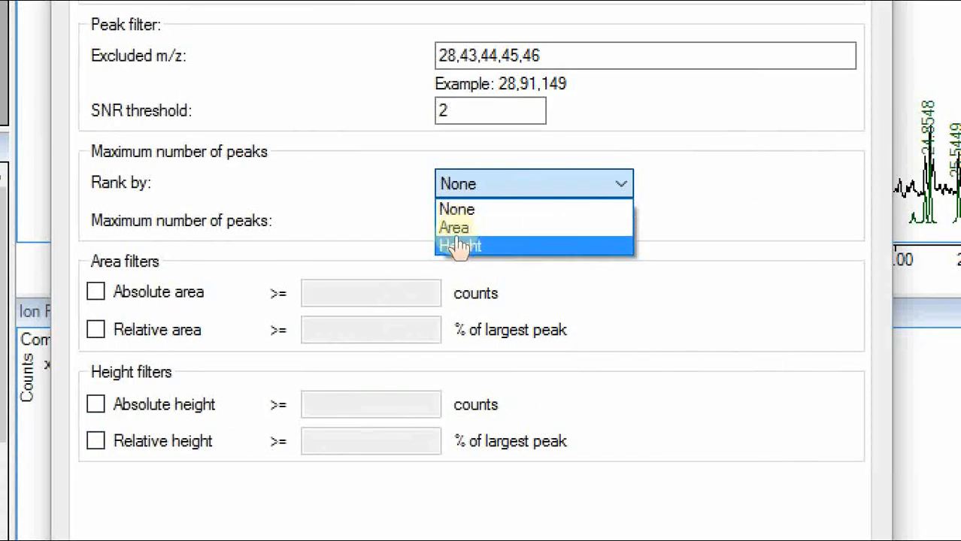
click(338, 239)
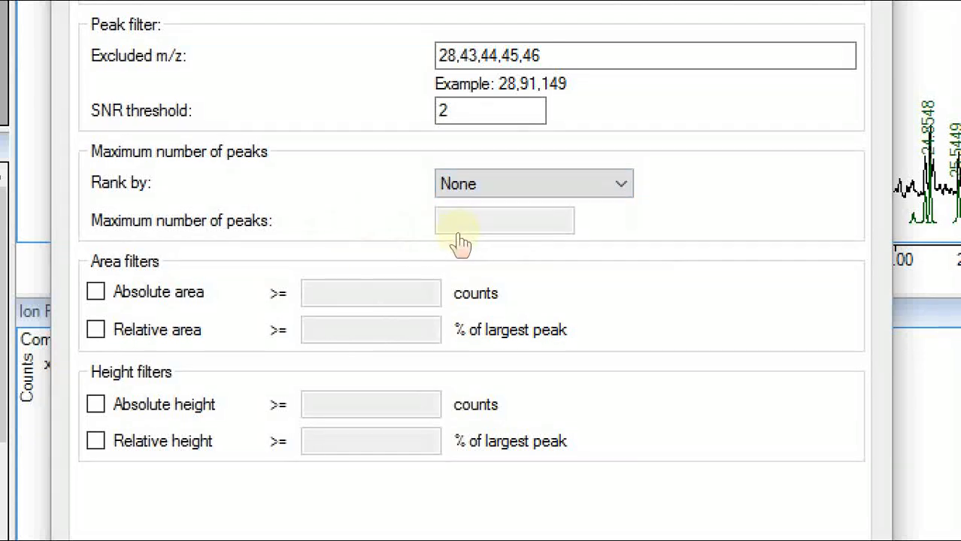